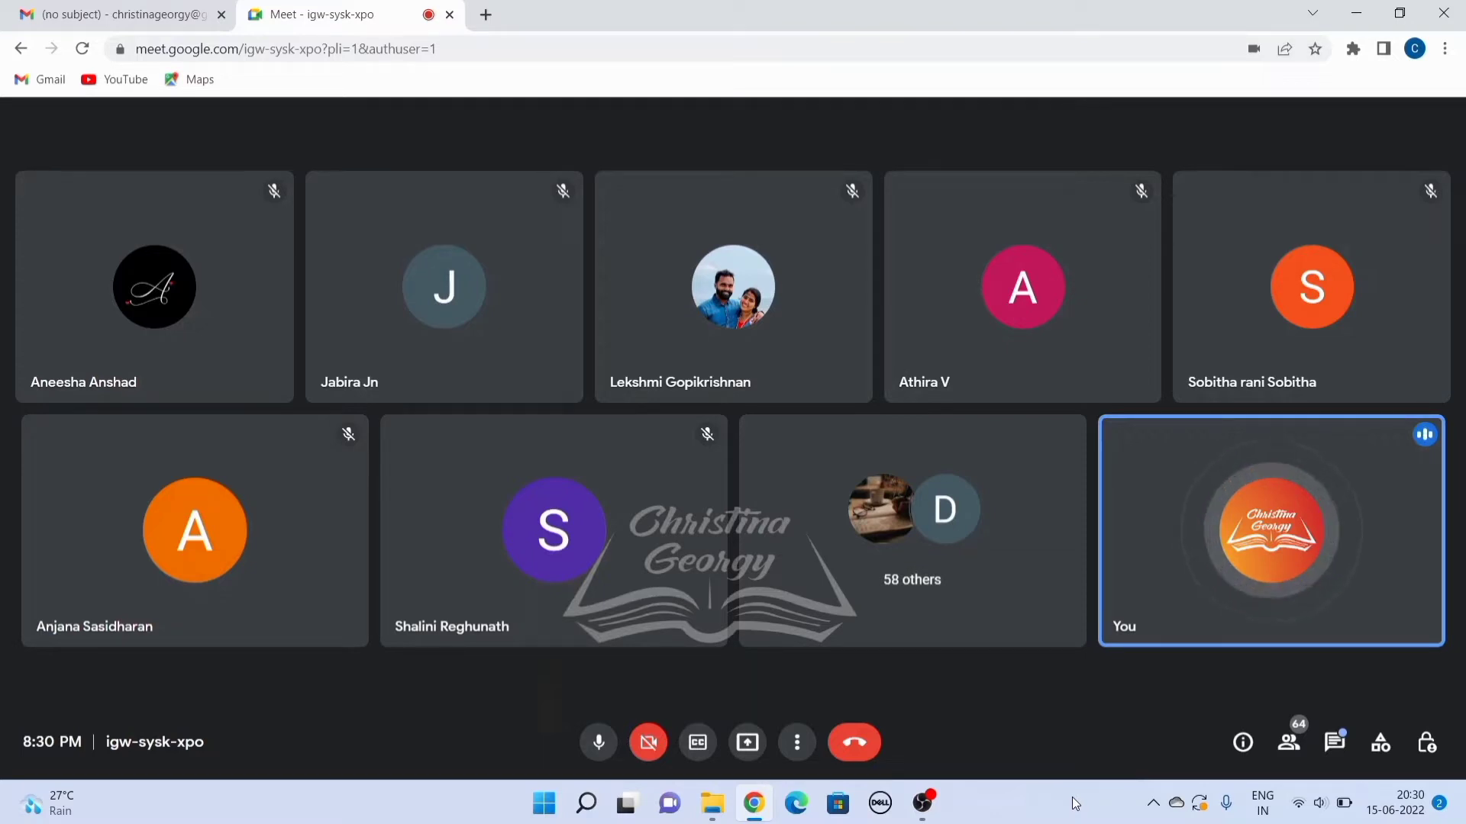
- Briefly mute the host's microphone and turn it back on
left_click(599, 743)
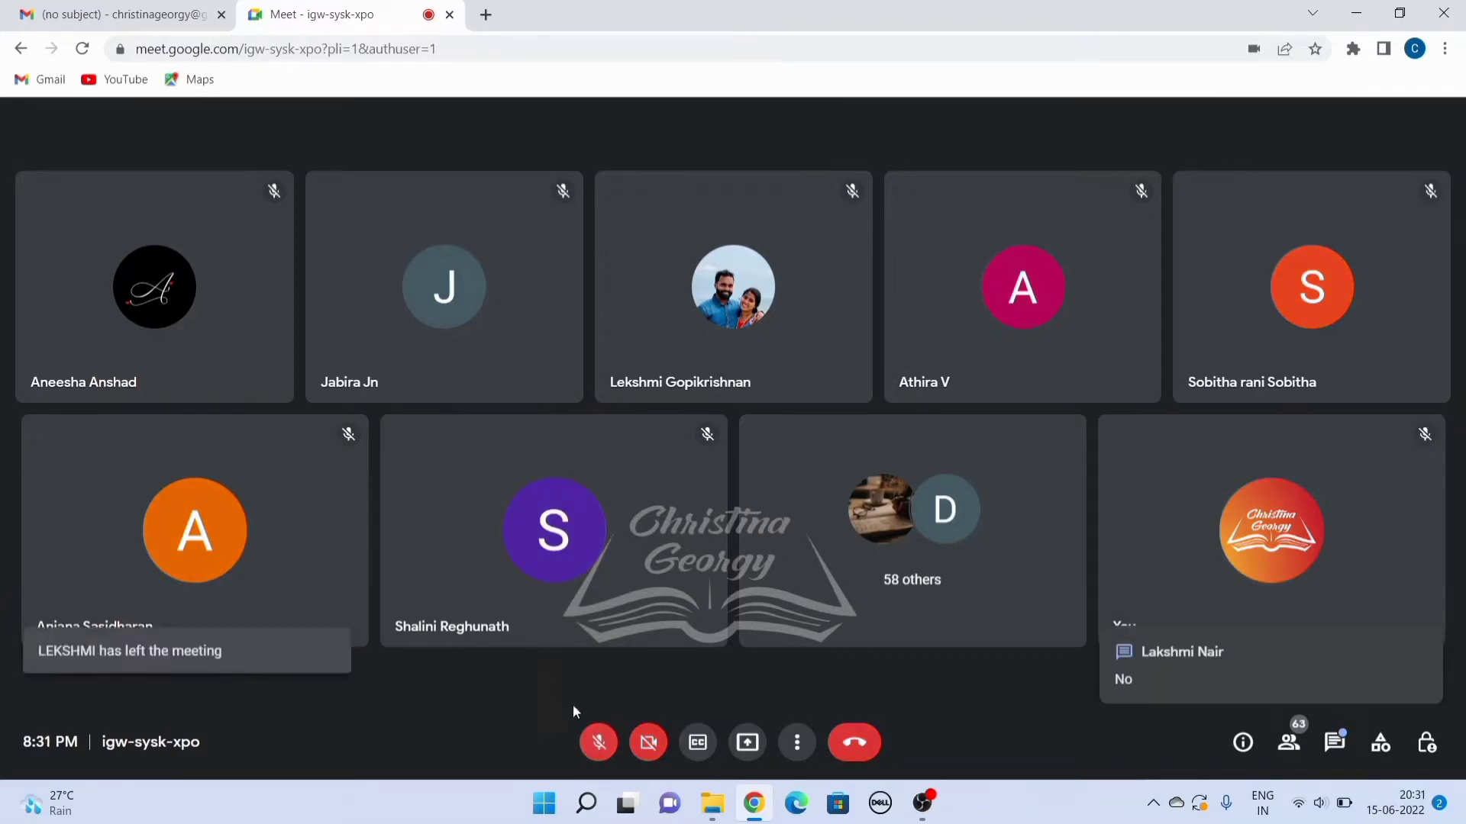
left_click(598, 742)
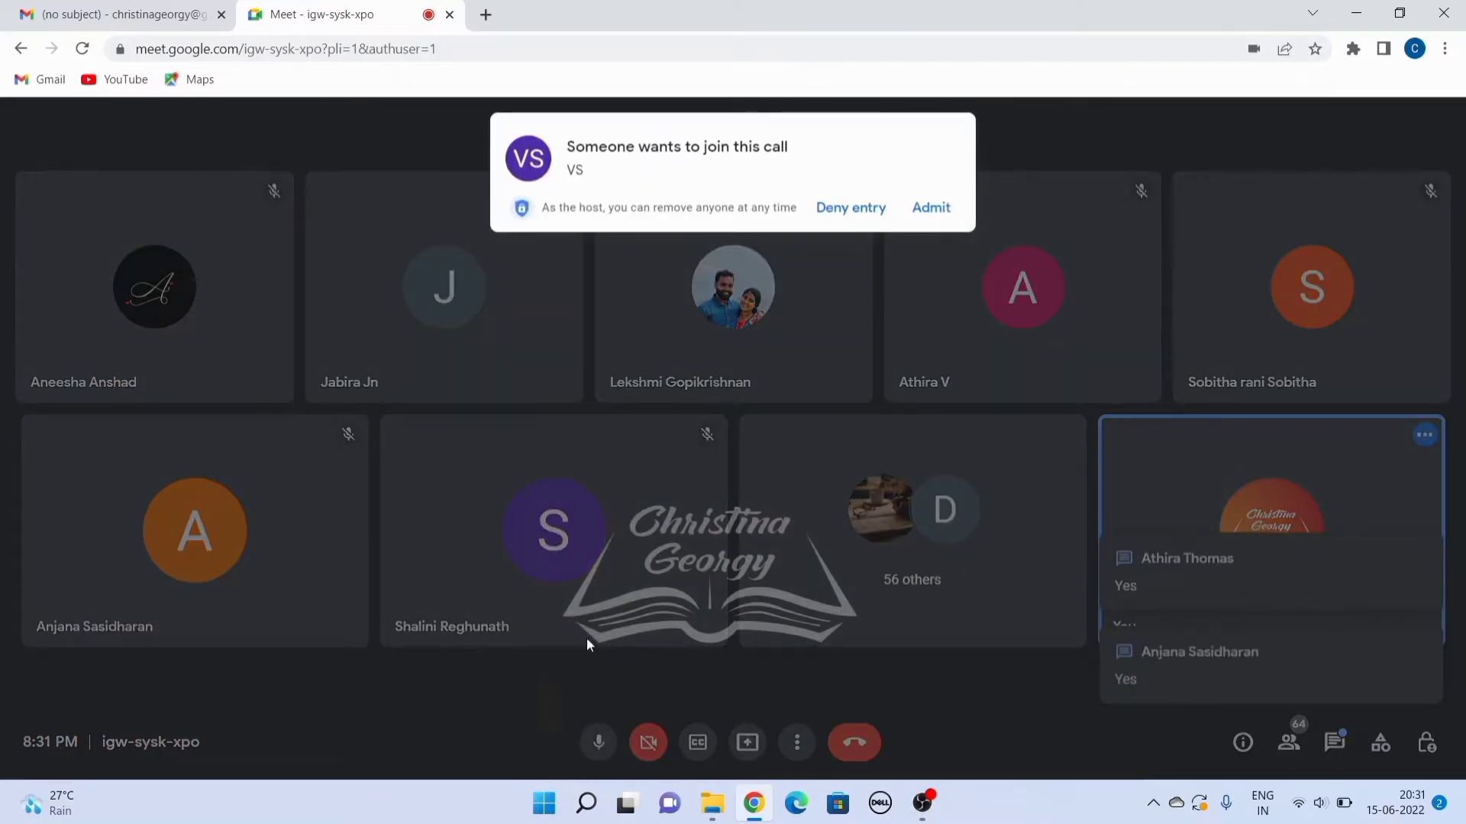
- Admit the first waiting participant into the call
left_click(931, 207)
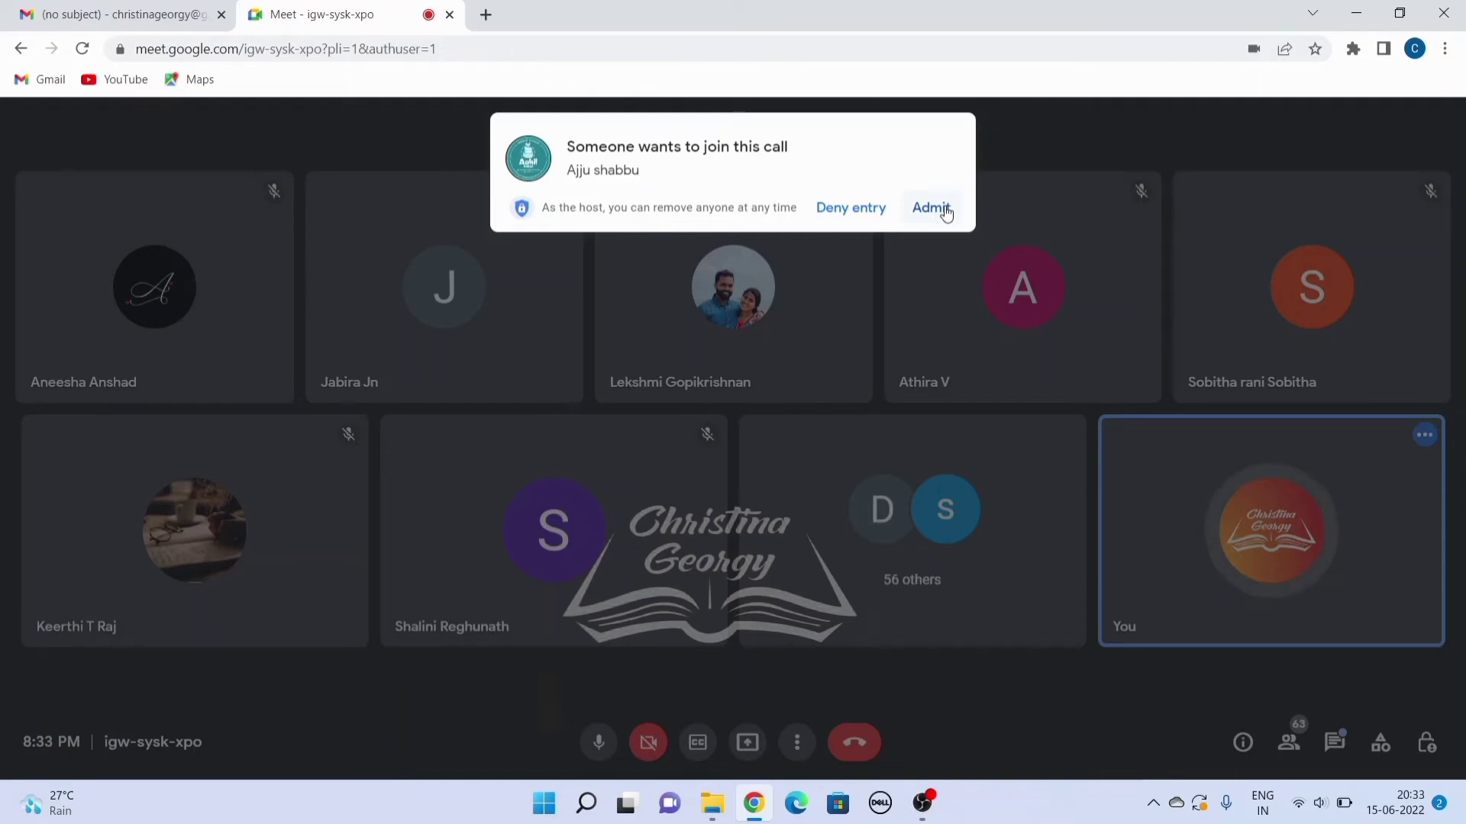
- Admit the second person asking to join the call
left_click(931, 207)
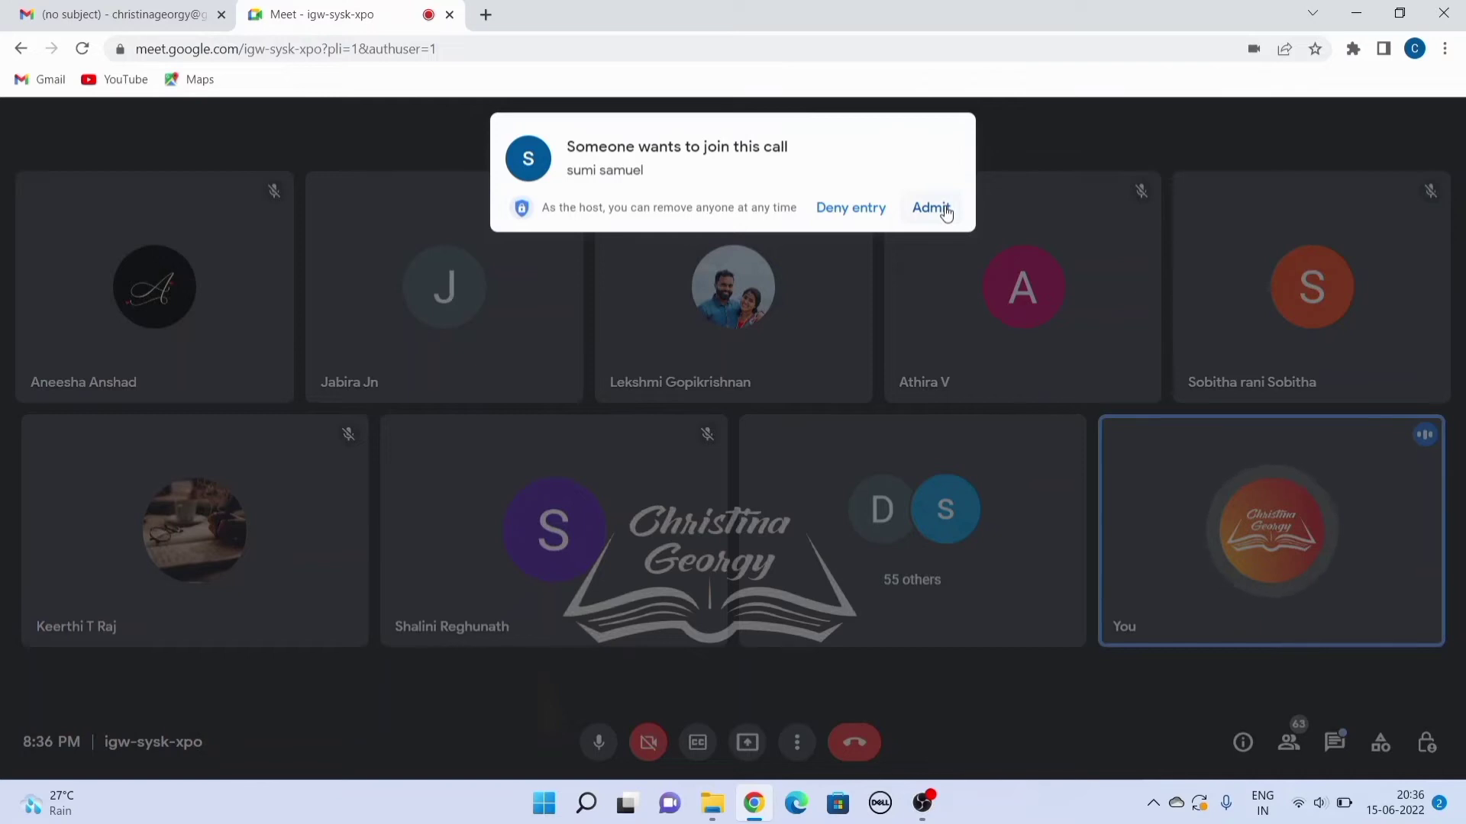
- Admit the third waiting participant, bringing the call to 66 participants
left_click(931, 207)
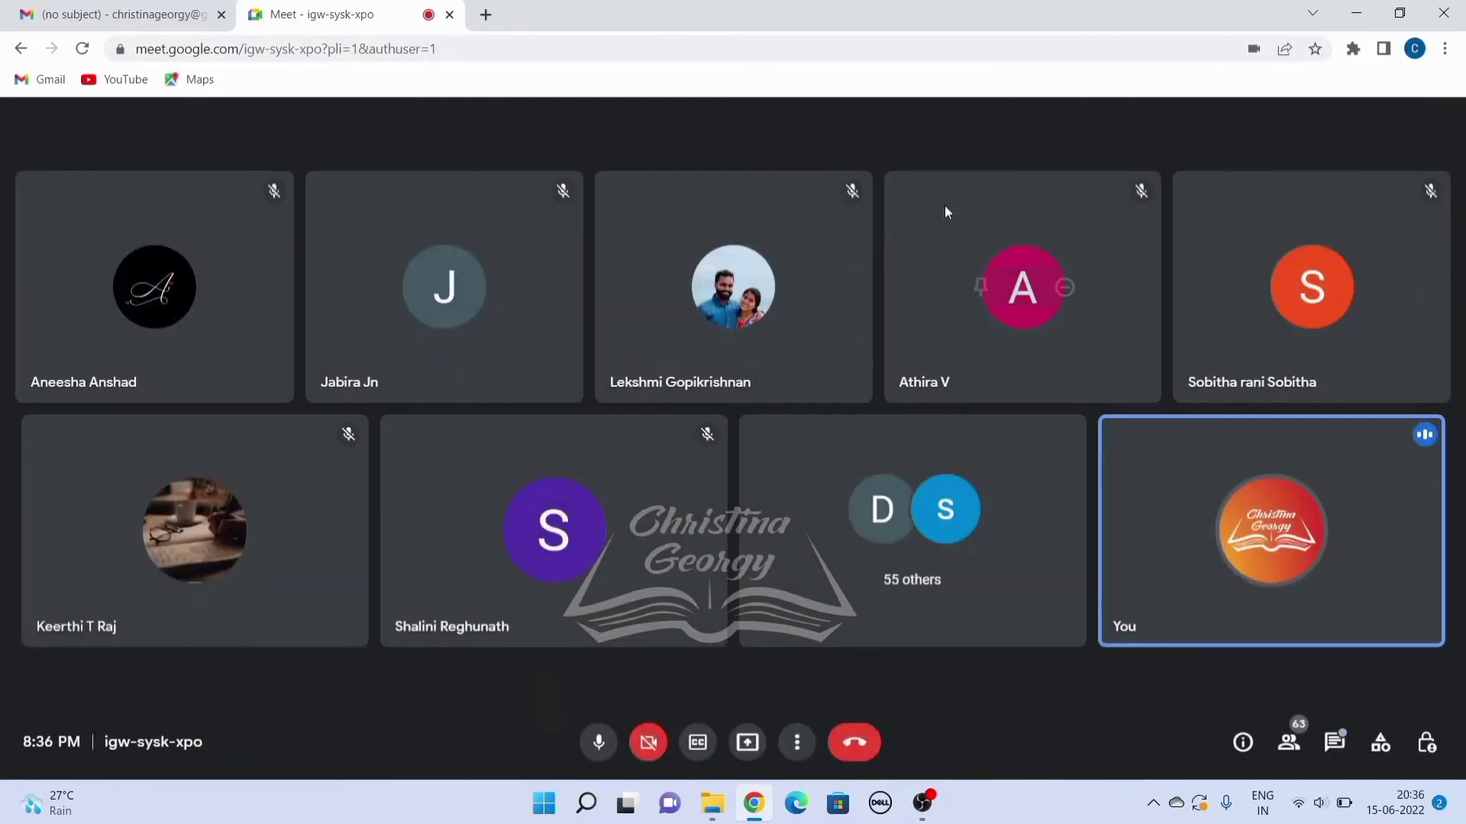